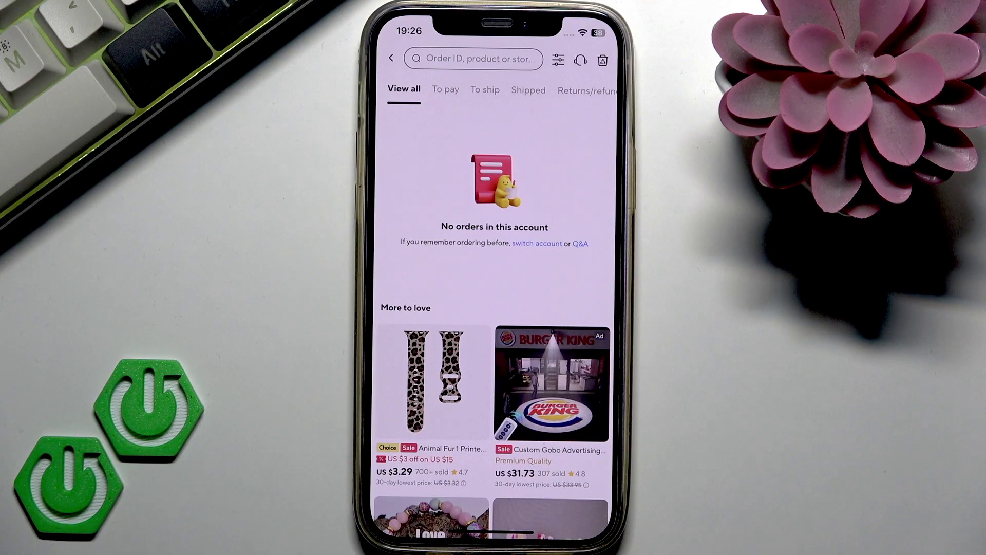
Review the return form answers: received Yes, return Yes, reason 'I no longer need the item'
drag(494, 532, 493, 386)
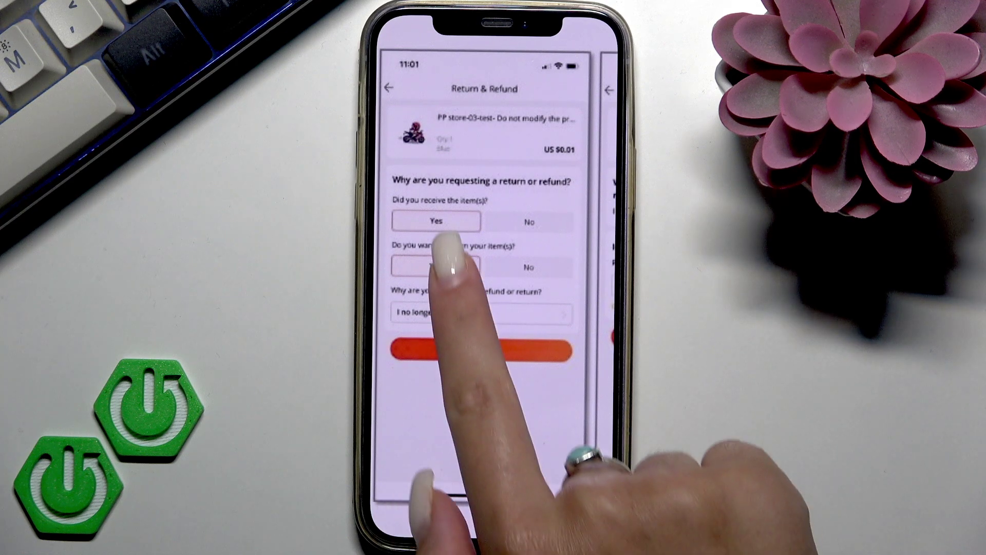
click(420, 432)
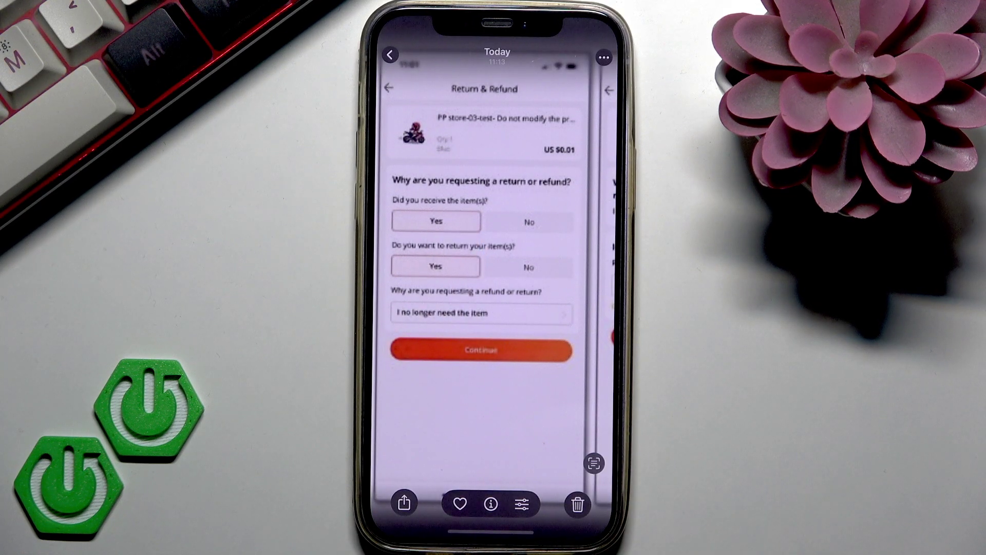
click(535, 385)
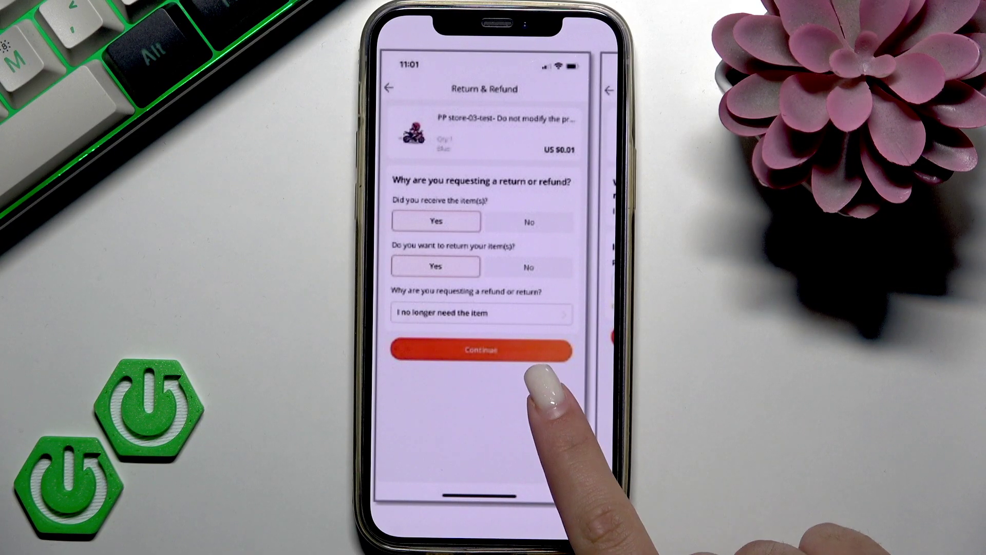
Keep the US $0.01 refund amount and continue to the return method confirmation
drag(585, 402, 463, 401)
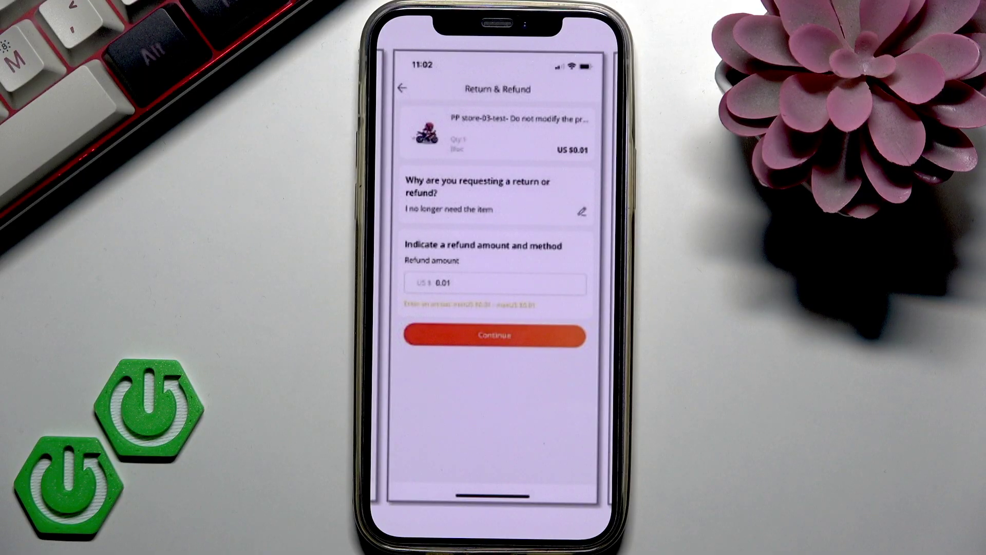
click(495, 334)
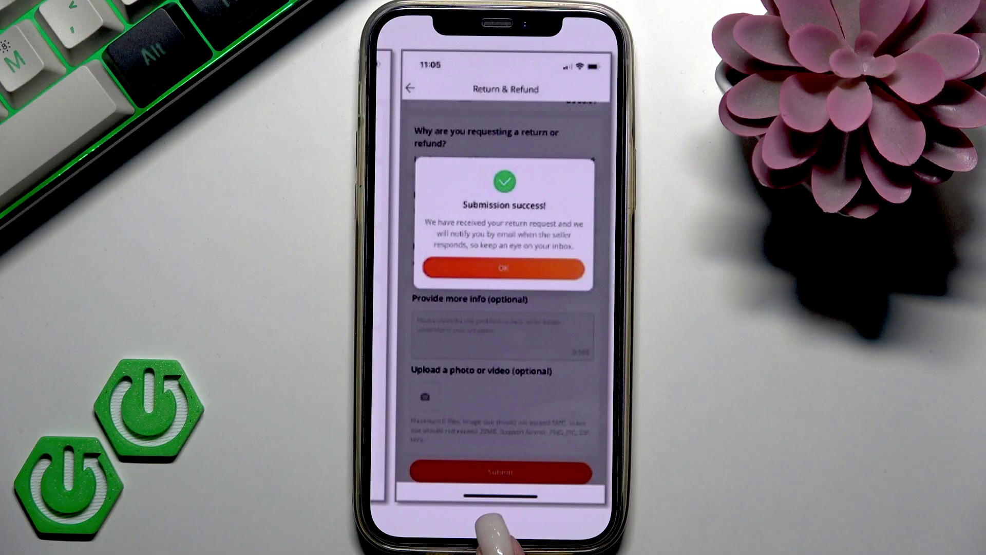
Swipe back from 'Submission success' to the My Orders list
drag(477, 497, 571, 493)
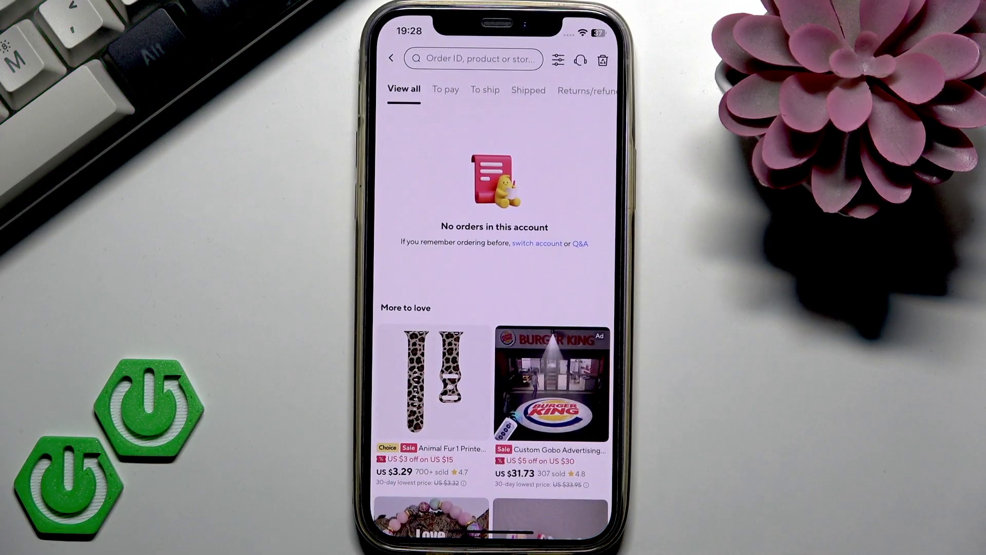